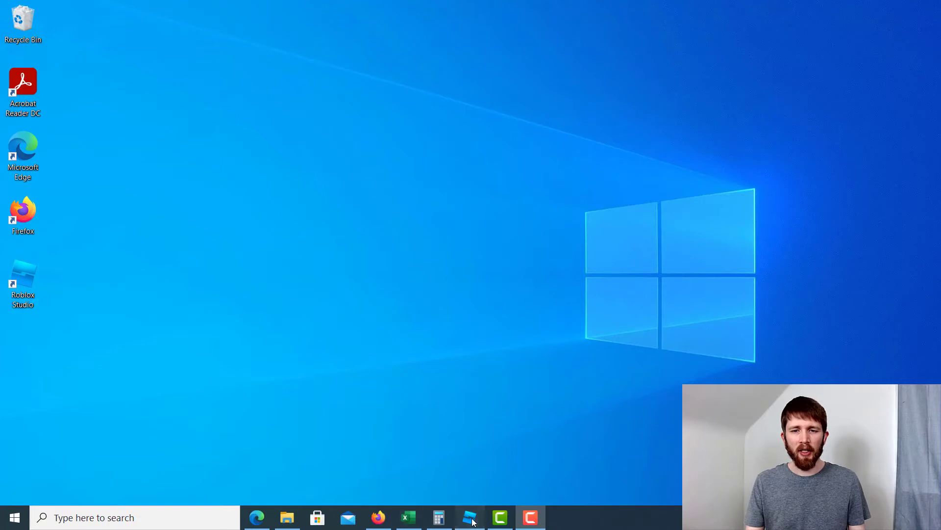
# Step: Insert a grey block part and scale it into a large box on the grass terrain
pyautogui.click(472, 519)
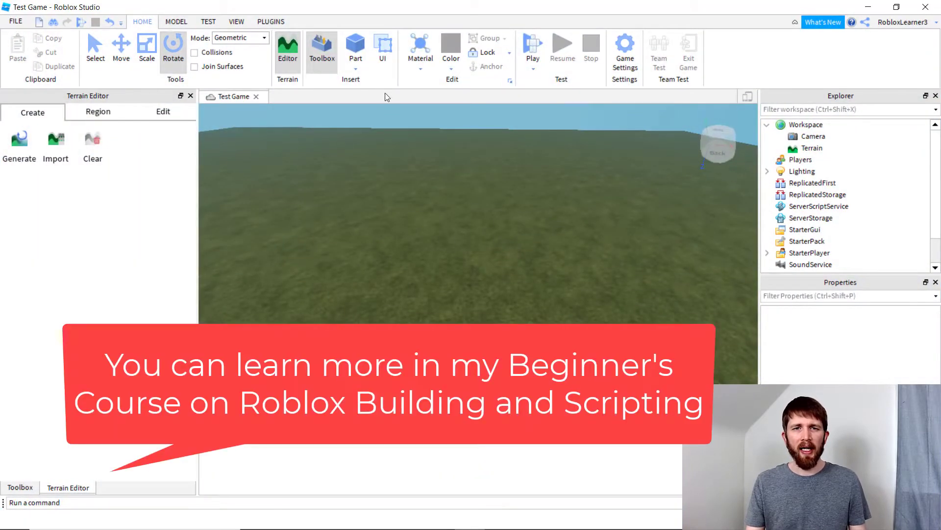
pyautogui.click(355, 68)
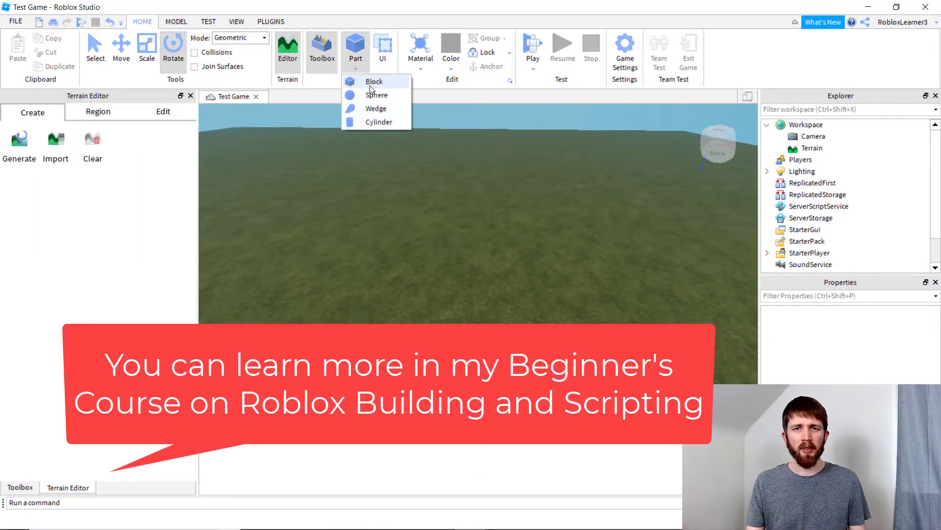
pyautogui.click(370, 86)
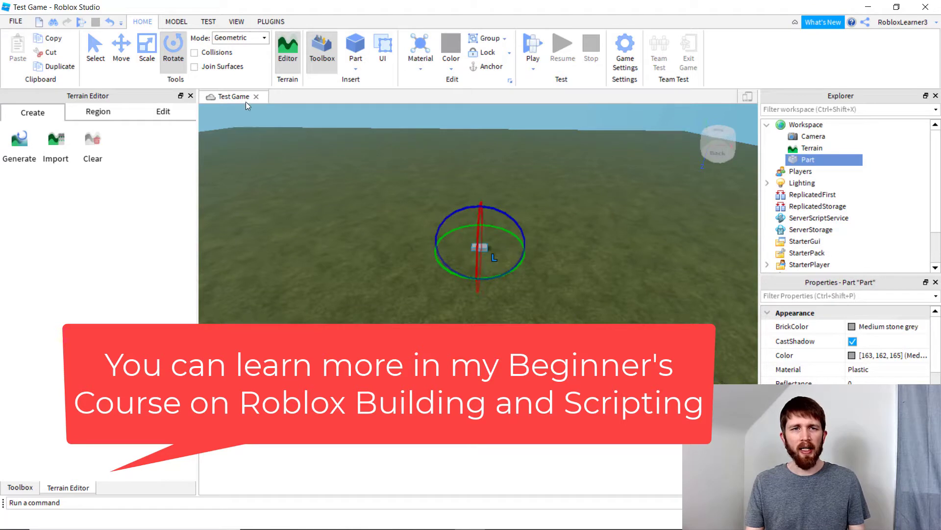
pyautogui.hotkey('ctrl', '3')
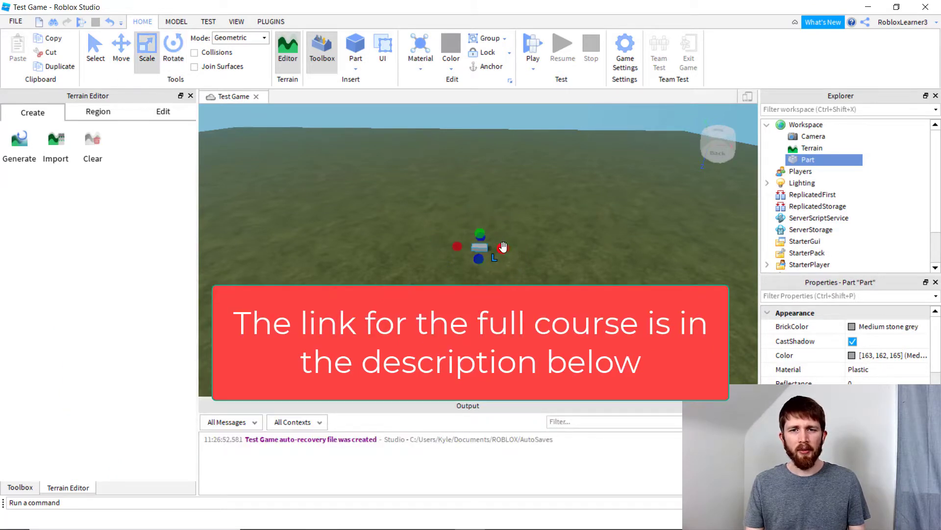
pyautogui.moveTo(503, 247); pyautogui.dragTo(563, 250)
pyautogui.moveTo(457, 247); pyautogui.dragTo(495, 310)
pyautogui.click(446, 184)
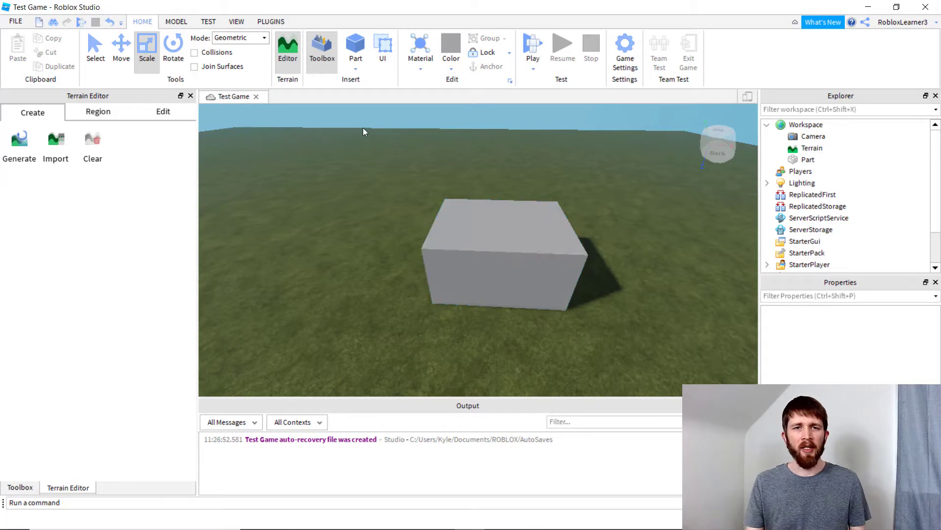
# Step: Insert a second block and stretch it into a narrow slab along the big box's top
pyautogui.click(355, 68)
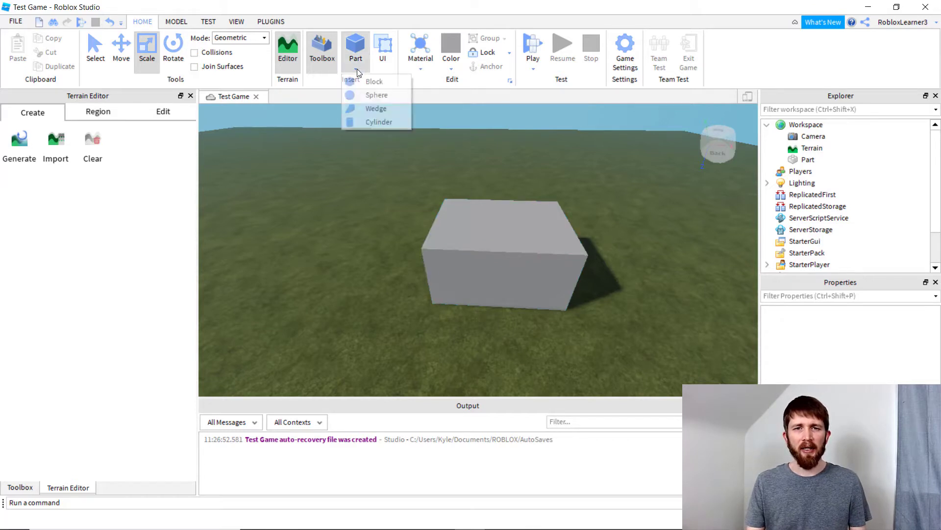
pyautogui.click(375, 81)
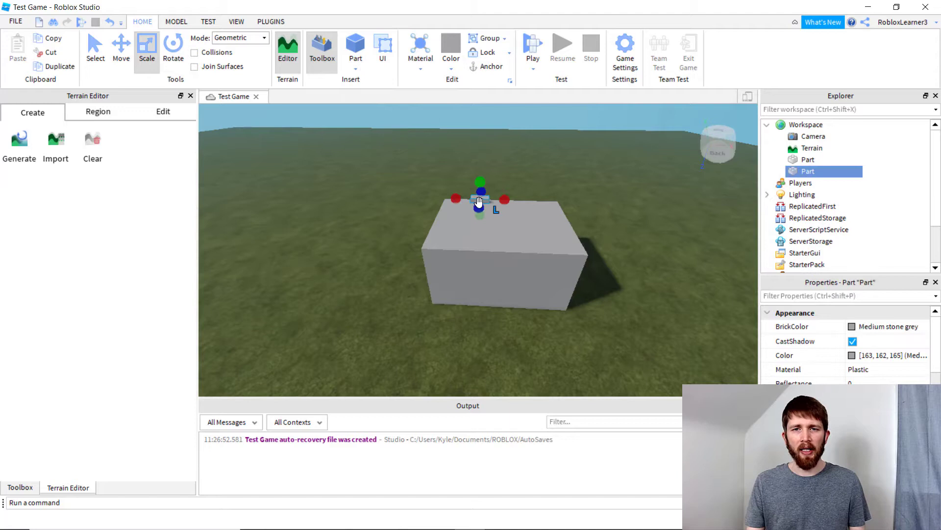
pyautogui.moveTo(479, 201); pyautogui.dragTo(476, 260)
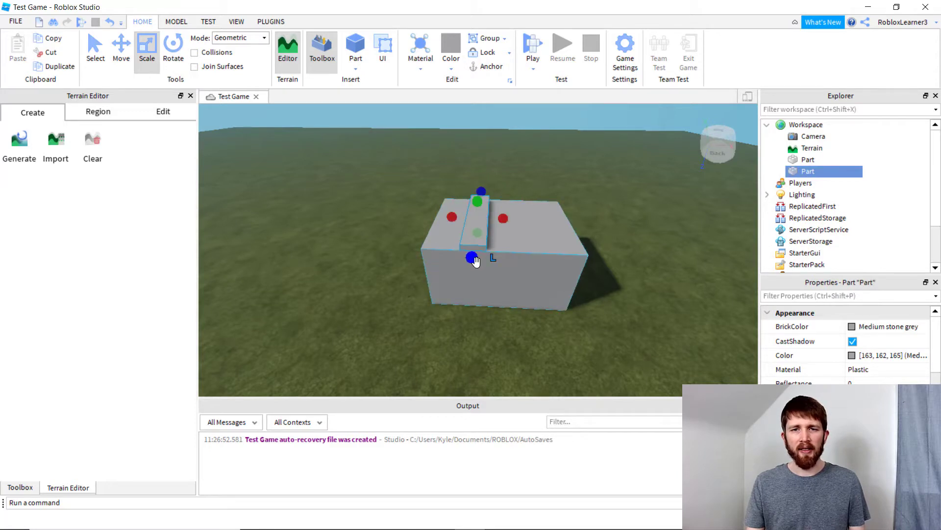
pyautogui.moveTo(503, 219); pyautogui.dragTo(448, 237)
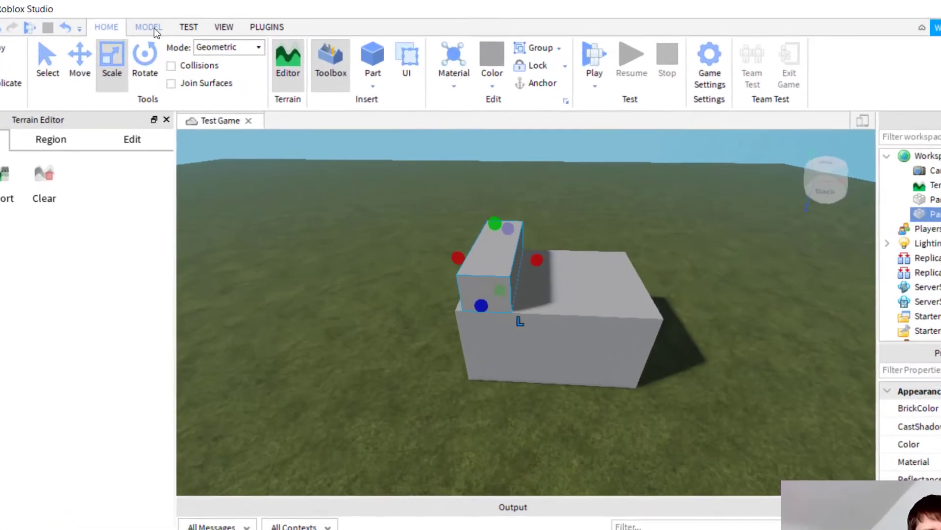
# Step: Move the slab to the big box's front-left edge and make it a negative part
pyautogui.click(154, 29)
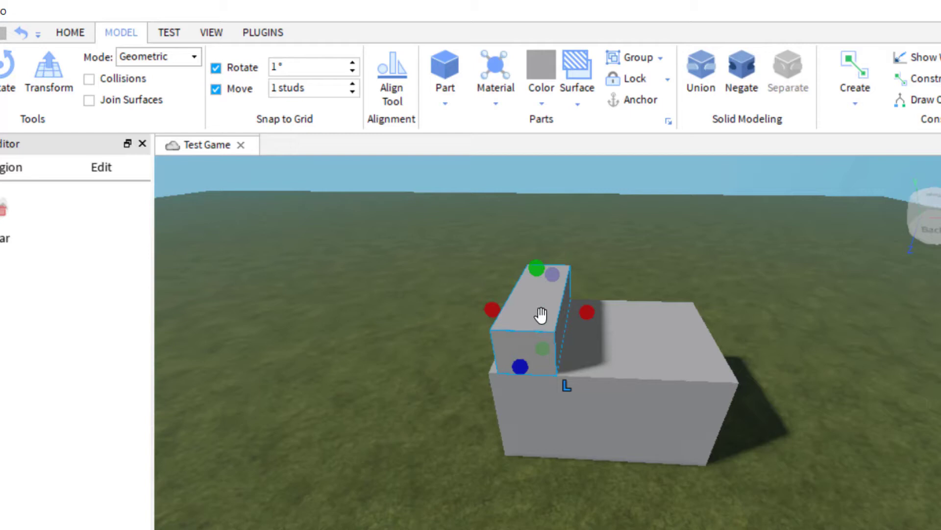
pyautogui.moveTo(540, 314); pyautogui.dragTo(544, 375)
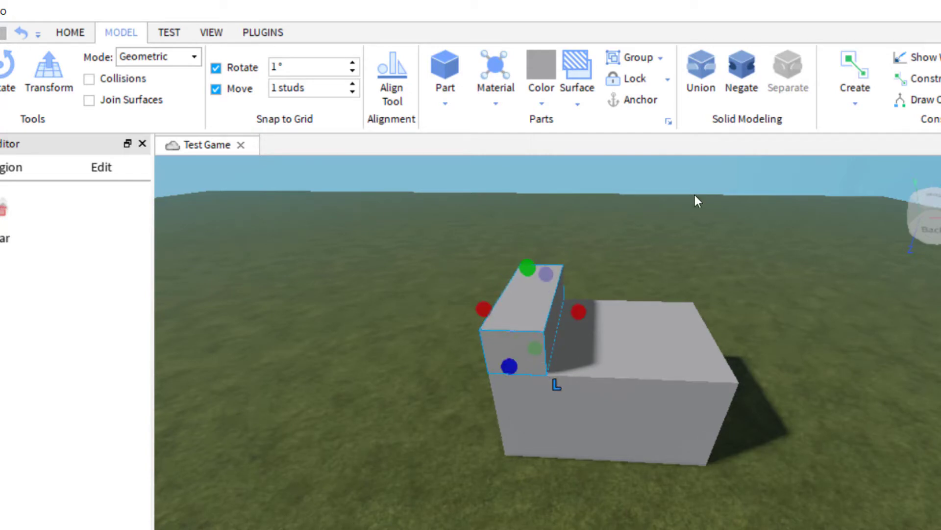
pyautogui.click(734, 83)
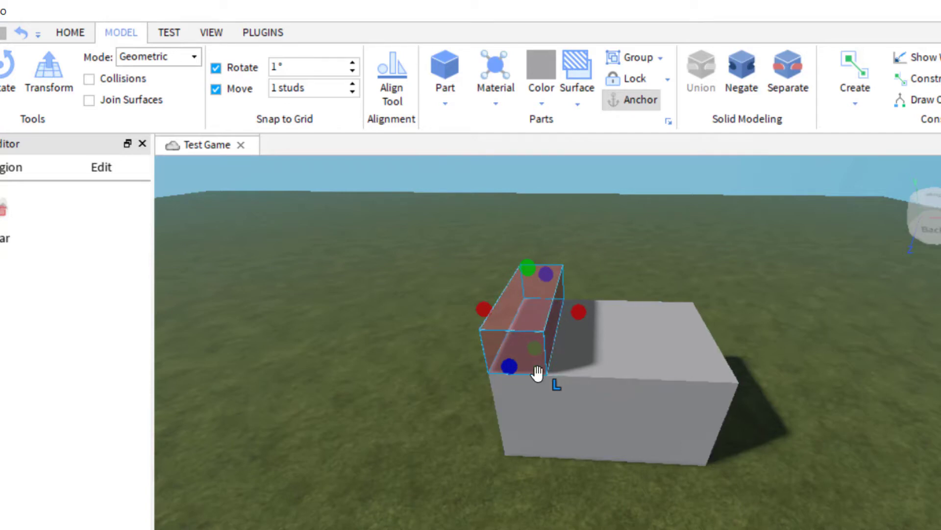
# Step: Lower the red negative part into the grey box's front-left top edge, then select both parts
pyautogui.click(72, 33)
pyautogui.click(49, 80)
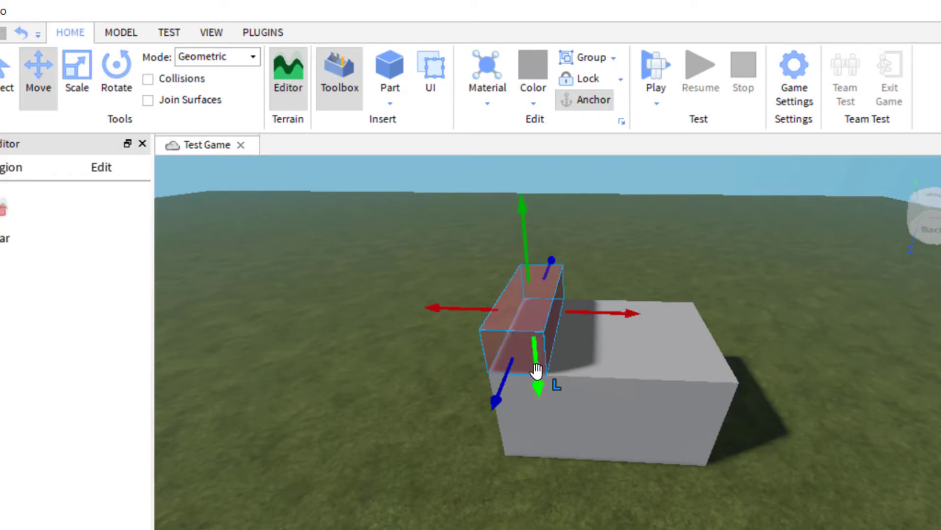
pyautogui.moveTo(536, 370); pyautogui.dragTo(543, 389)
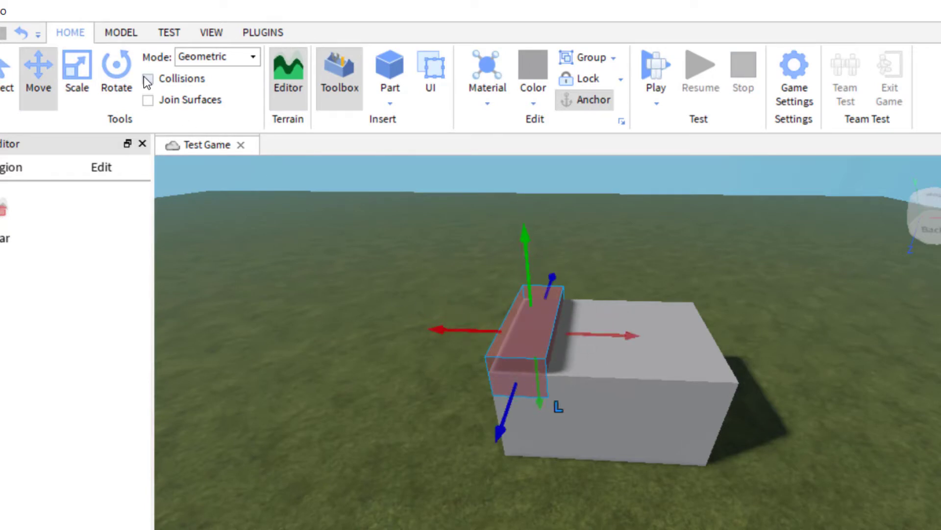
pyautogui.click(658, 377)
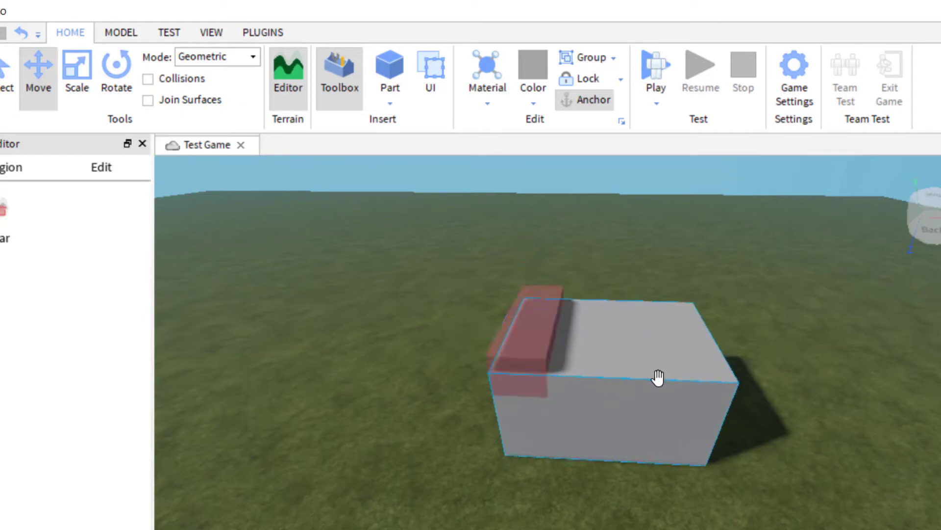
pyautogui.click(518, 325)
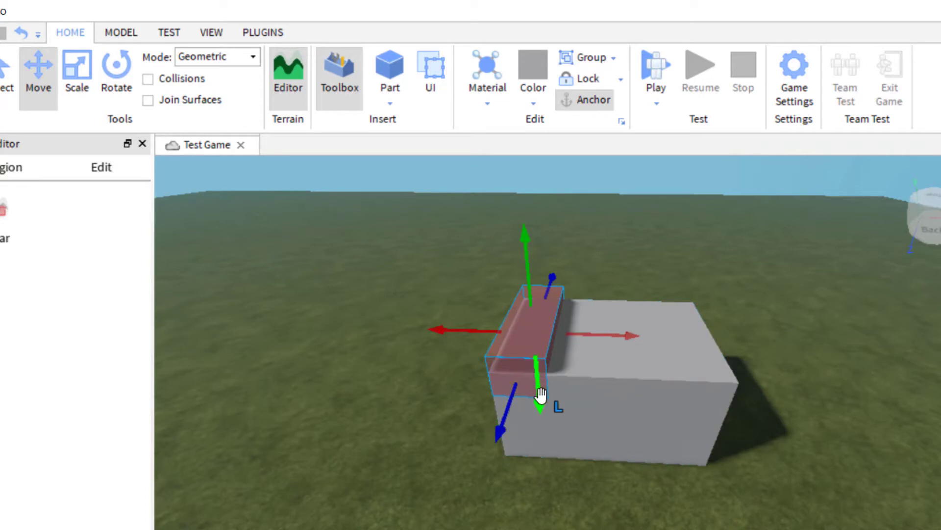
pyautogui.moveTo(542, 393)
pyautogui.mouseDown()
pyautogui.moveTo(545, 411)
pyautogui.moveTo(541, 402)
pyautogui.mouseUp()
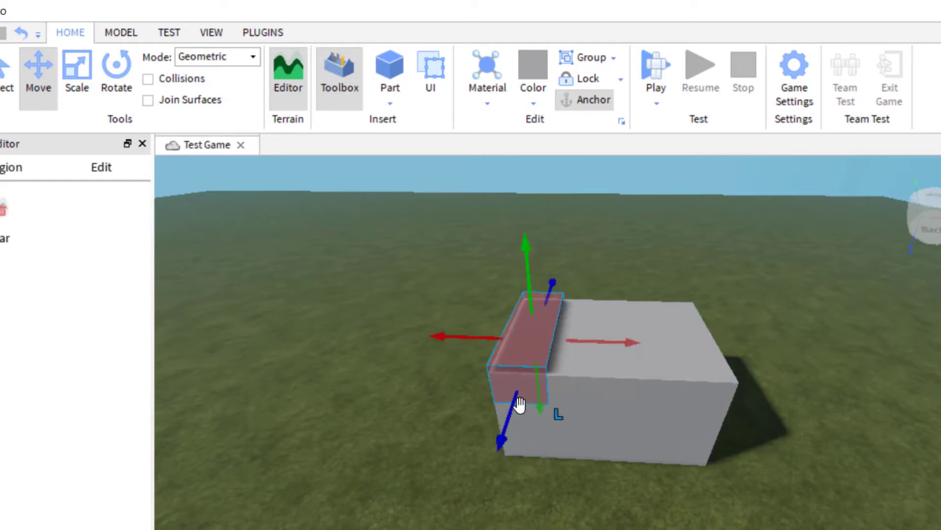
pyautogui.click(407, 246)
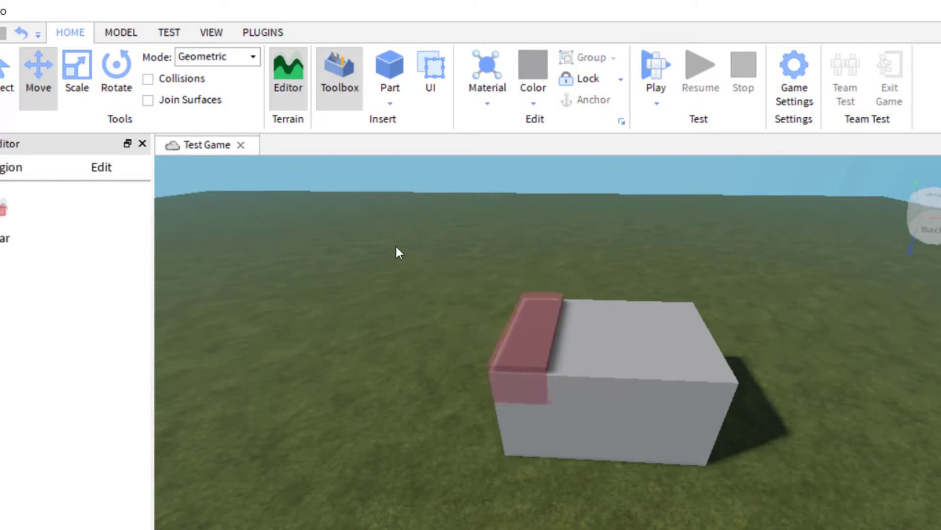
pyautogui.moveTo(395, 247); pyautogui.dragTo(788, 497)
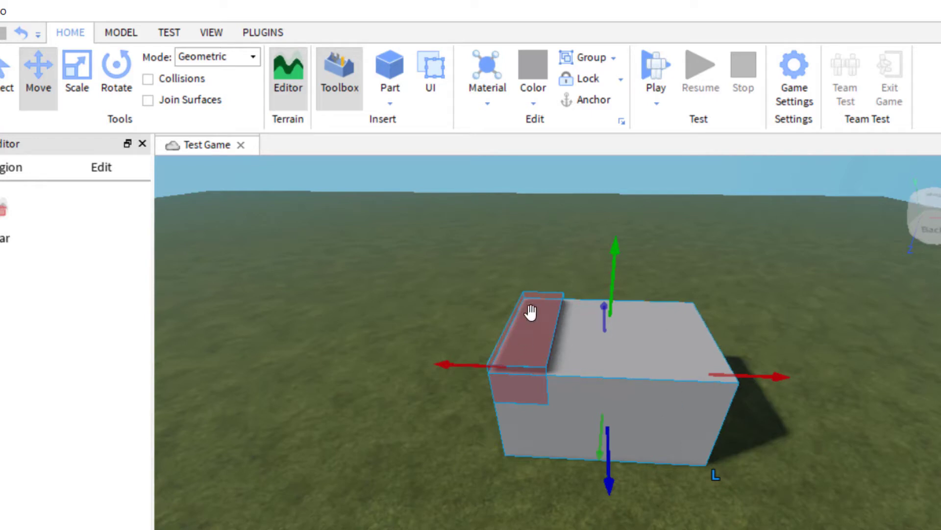
# Step: Union the grey box and red negative part into one notched block
pyautogui.click(136, 39)
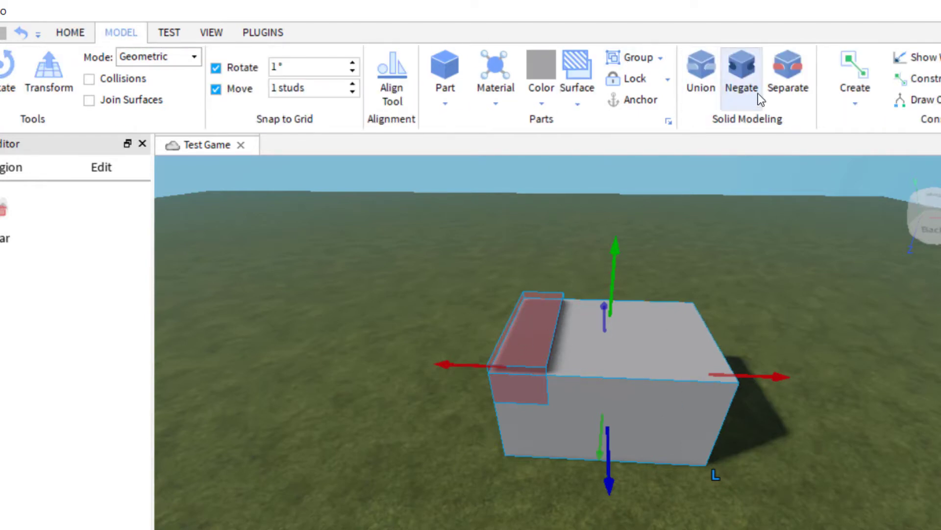
pyautogui.click(705, 86)
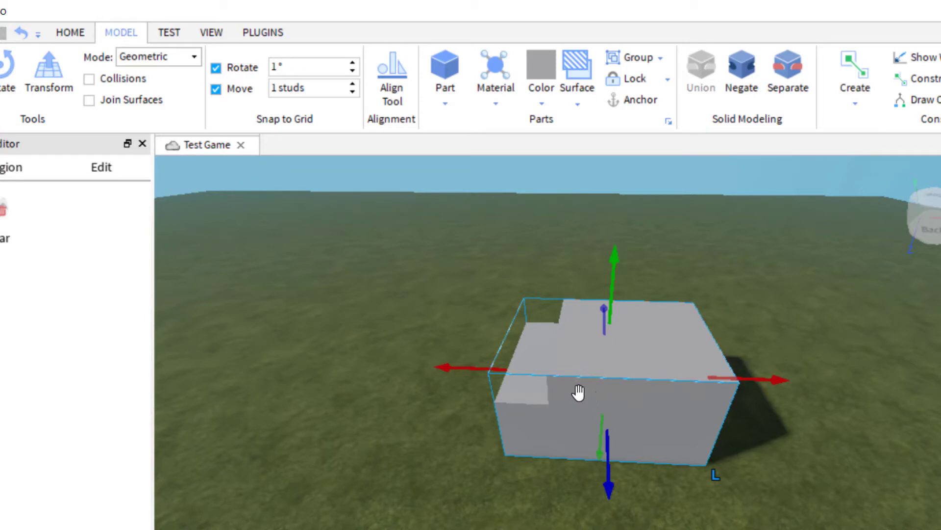
pyautogui.scroll(3, 565, 383)
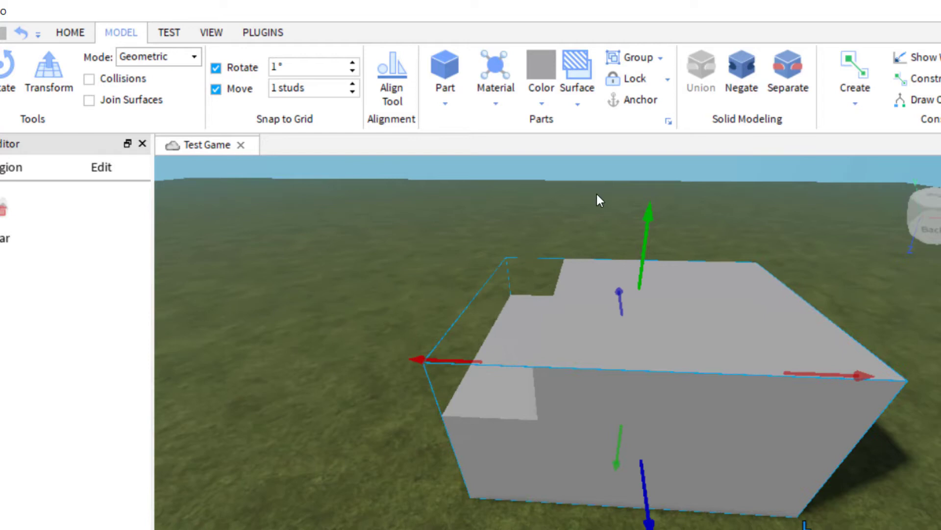
pyautogui.click(68, 31)
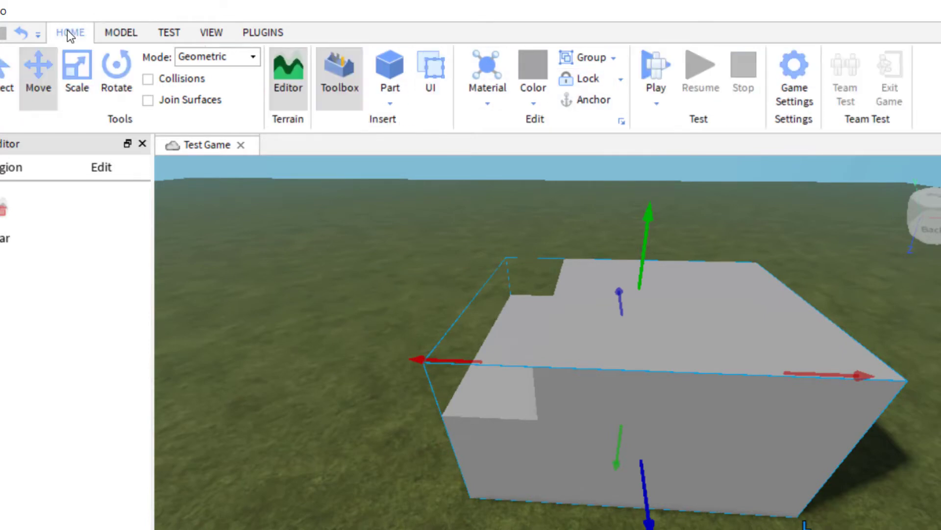
# Step: Play-test the world, running the avatar onto the grey block and jumping on it twice
pyautogui.click(658, 72)
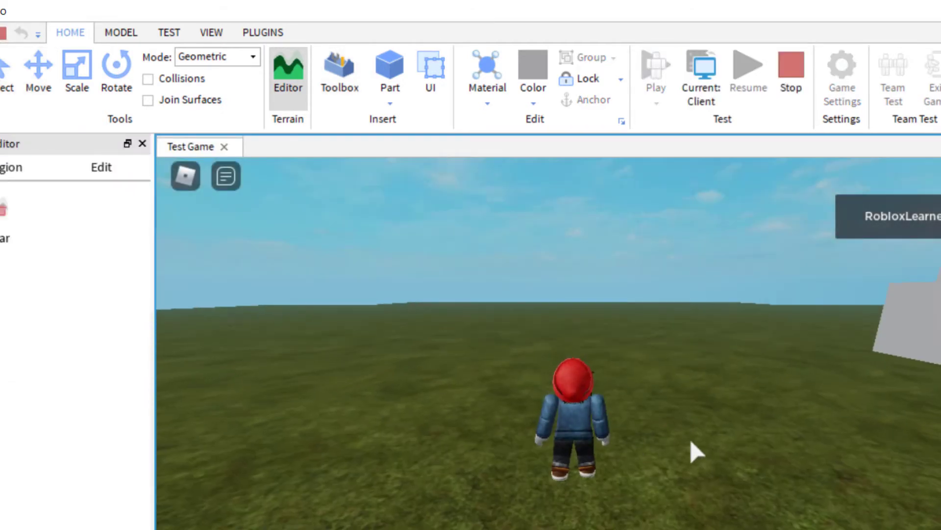
pyautogui.press('a')
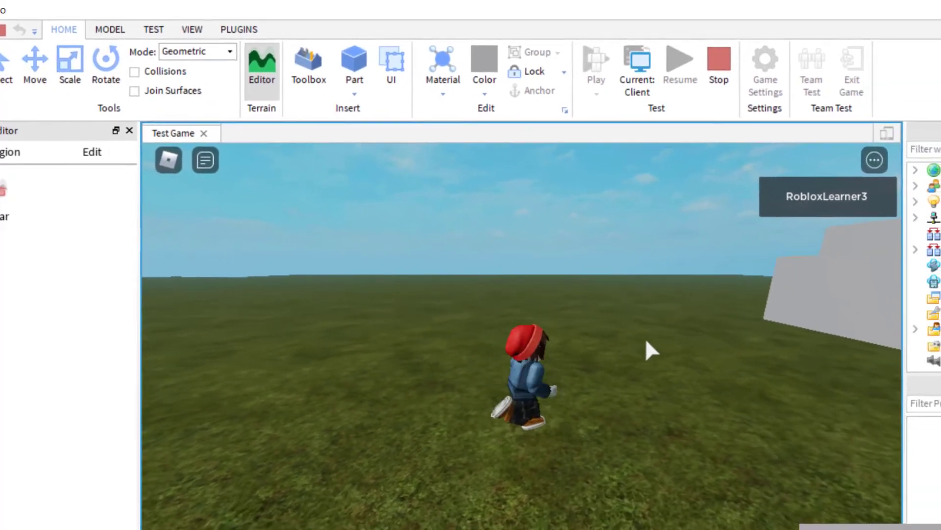
pyautogui.press('Right')
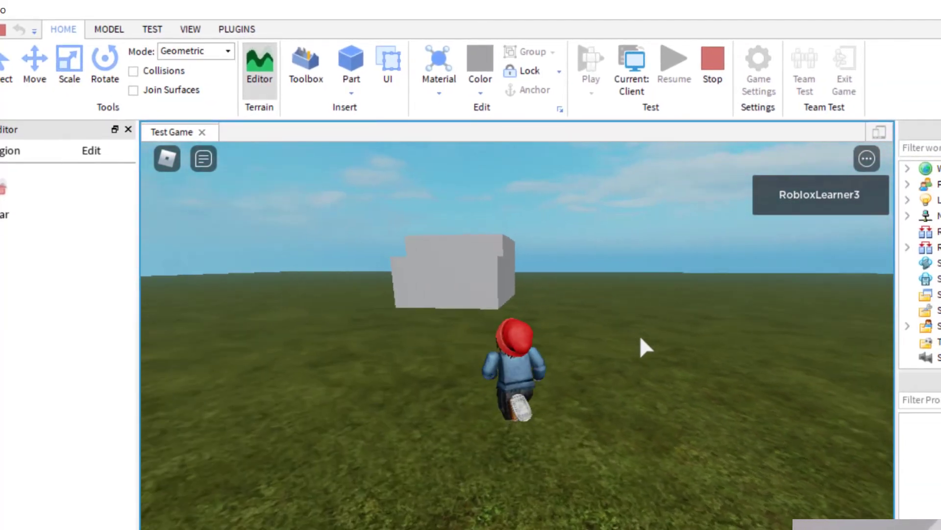
pyautogui.press('Left')
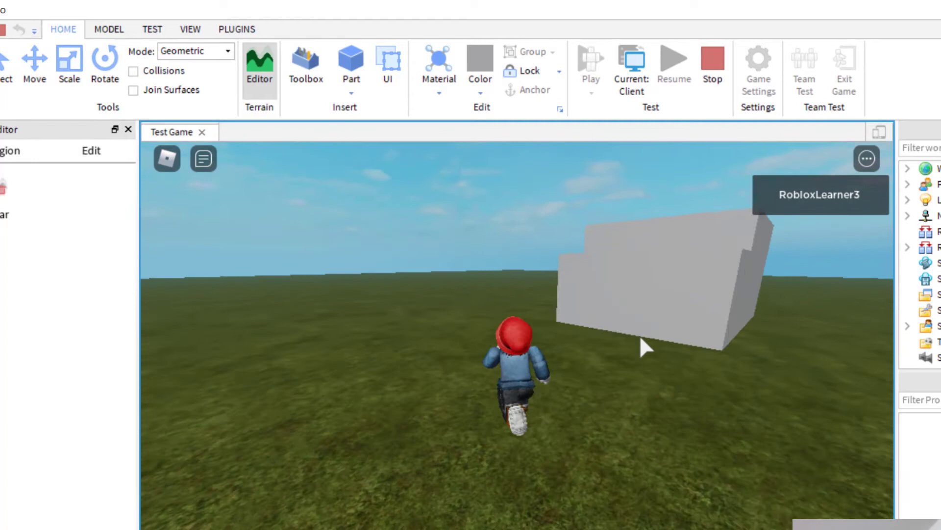
pyautogui.press('Right')
pyautogui.press('w')
pyautogui.press('space')
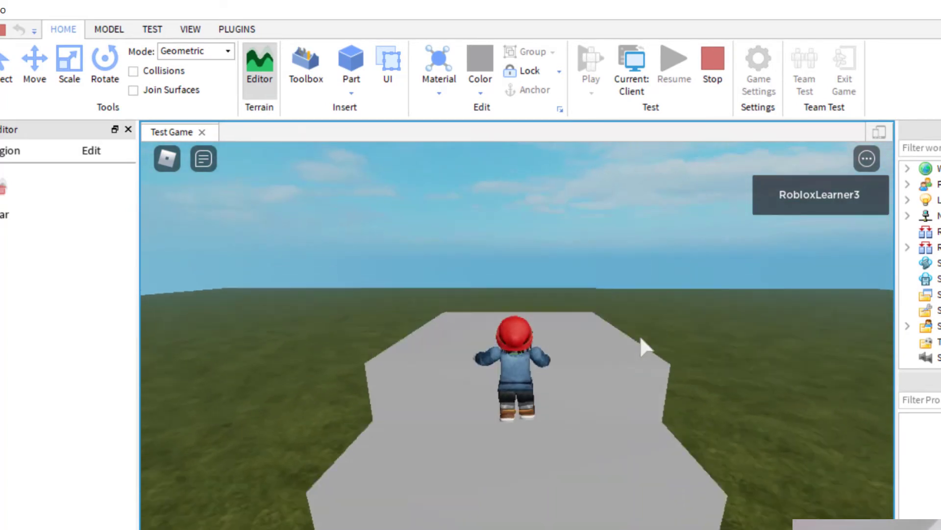
pyautogui.press('space')
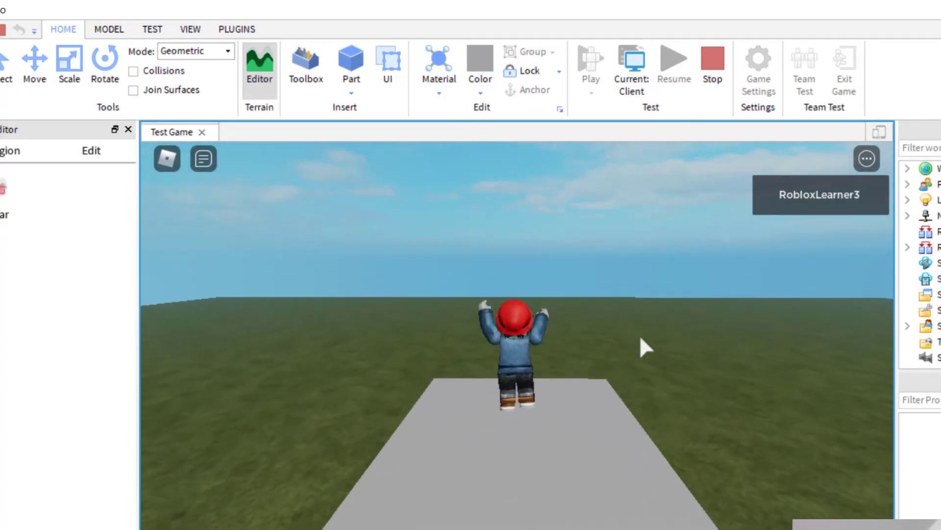
# Step: Run the avatar off the block and stop the play test
pyautogui.press('s')
pyautogui.press('w')
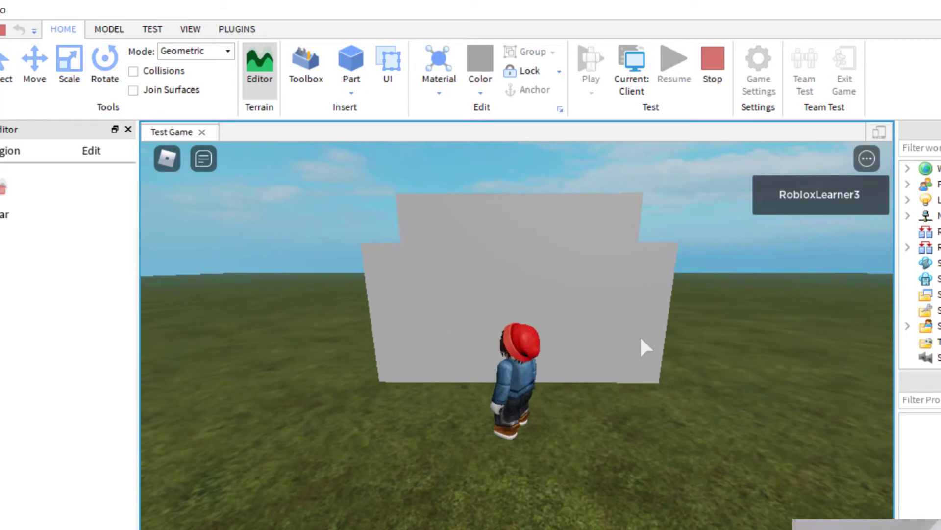
pyautogui.click(713, 63)
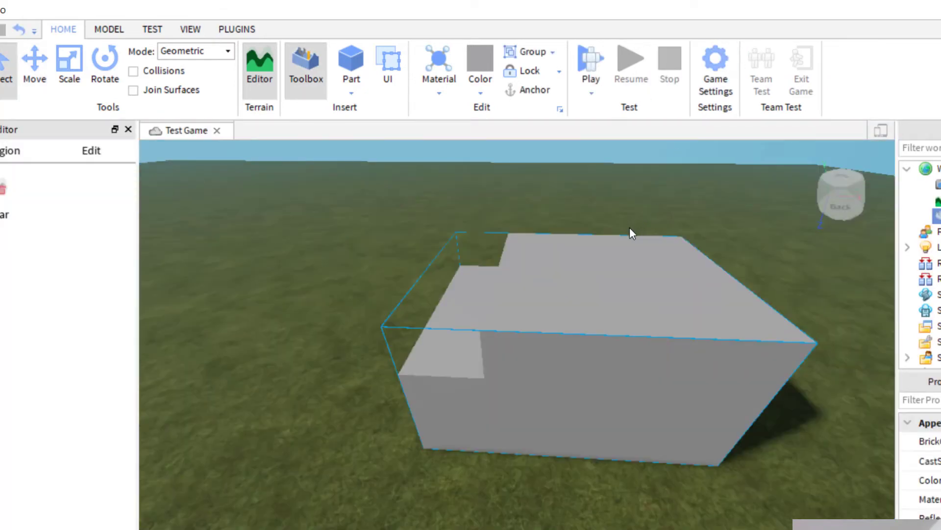
# Step: Select the stepped Union and tick Anchored in its Behavior properties
pyautogui.moveTo(366, 222); pyautogui.dragTo(715, 444)
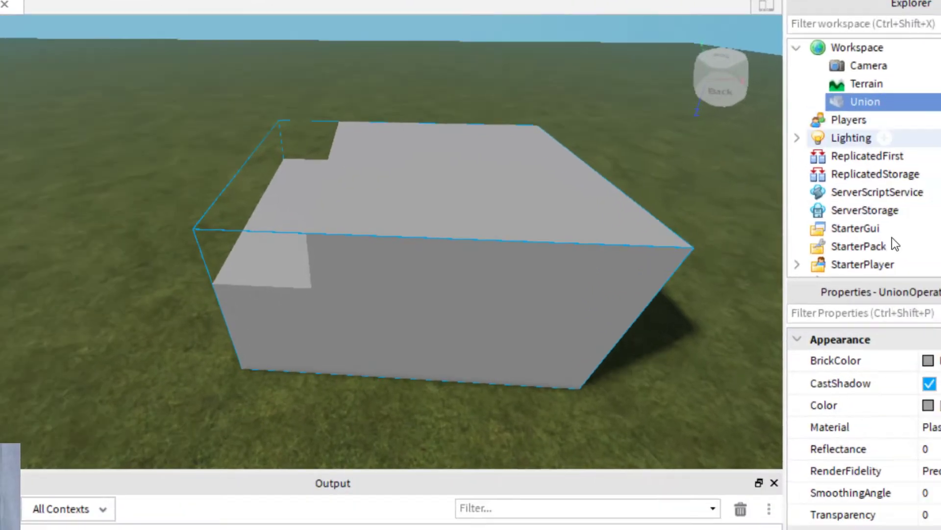
pyautogui.scroll(-3, 783, 335)
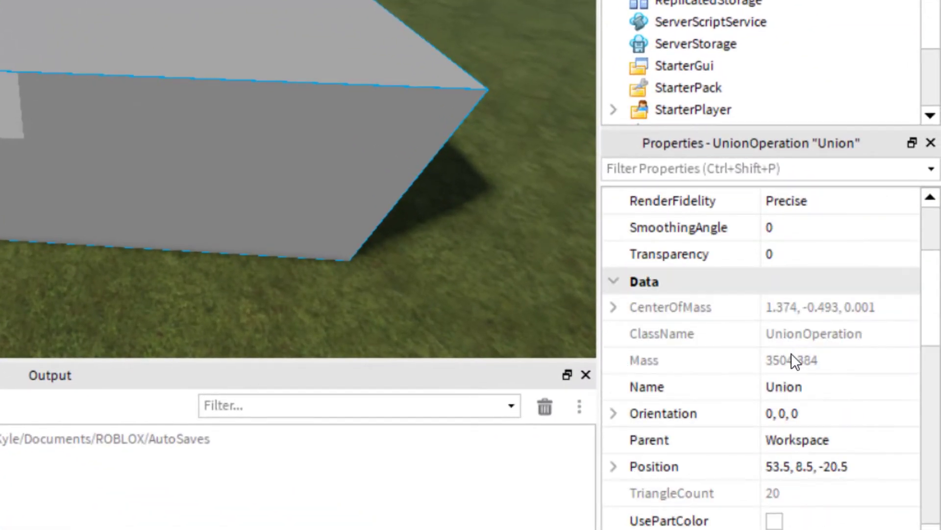
pyautogui.scroll(-3, 793, 355)
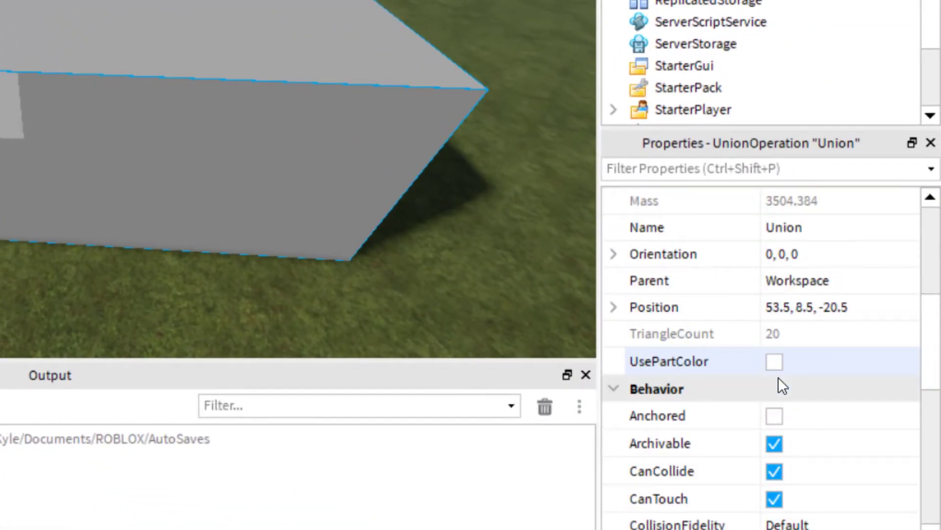
pyautogui.click(775, 416)
pyautogui.click(223, 285)
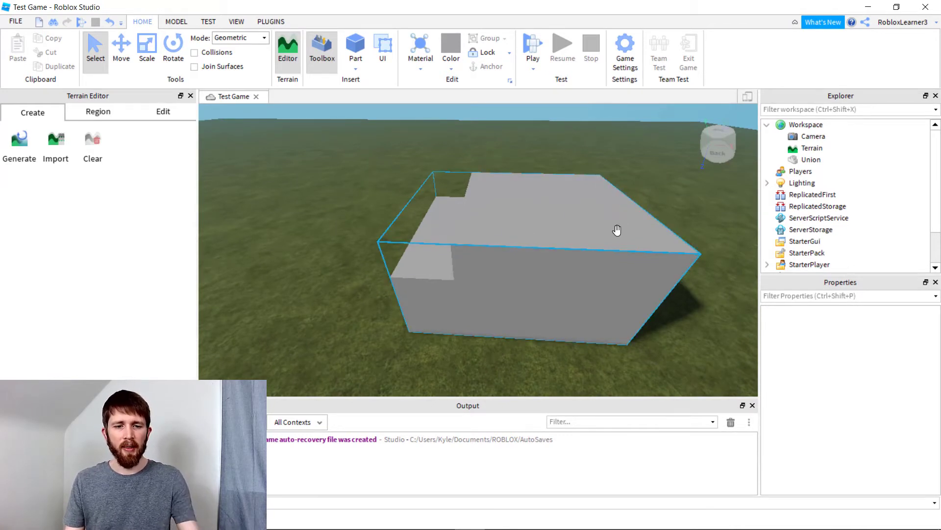
# Step: Move the Union left and farther back across the ground, adjusting its height slightly
pyautogui.scroll(-5, 617, 229)
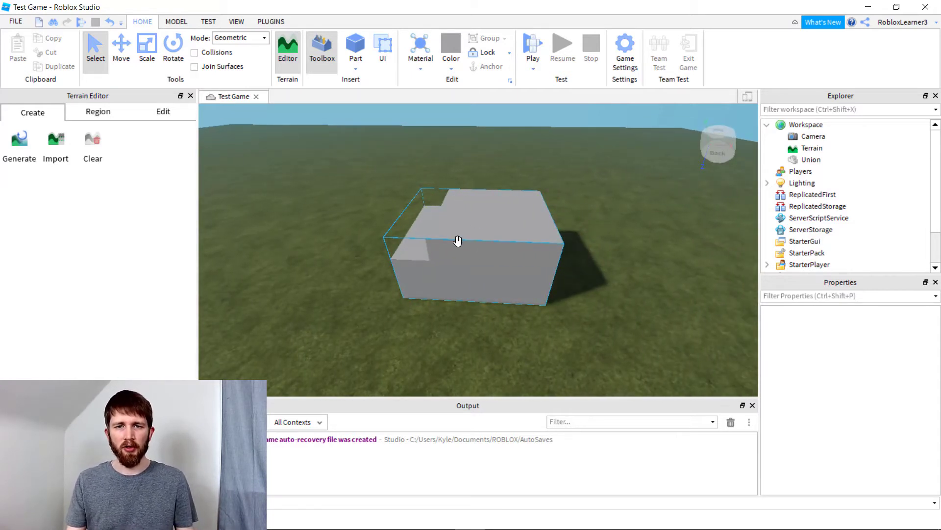
pyautogui.click(457, 241)
pyautogui.scroll(-2, 420, 218)
pyautogui.scroll(5, 500, 257)
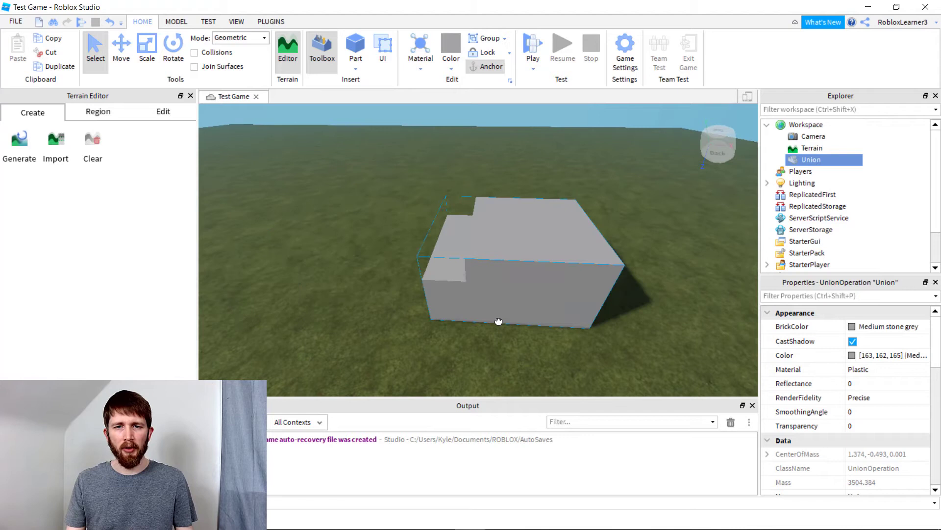
pyautogui.moveTo(498, 321); pyautogui.dragTo(465, 322)
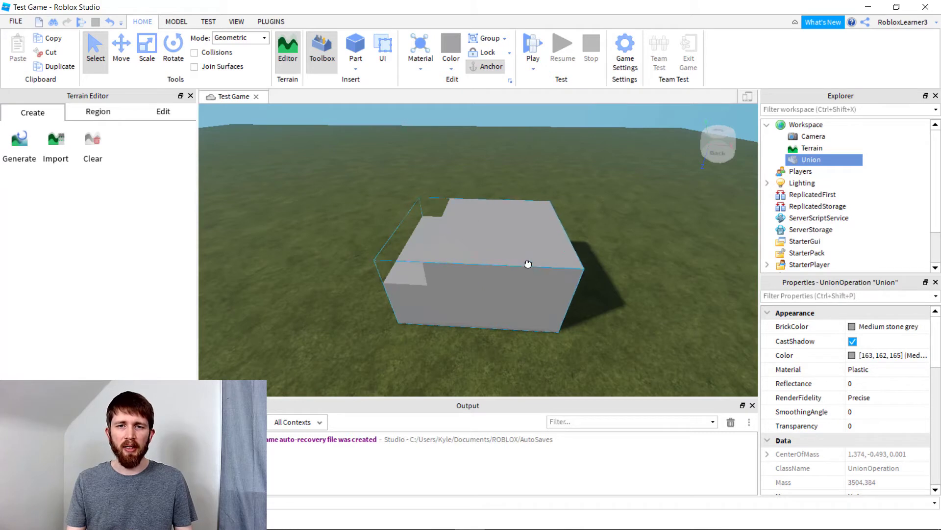
pyautogui.moveTo(527, 265); pyautogui.dragTo(510, 301)
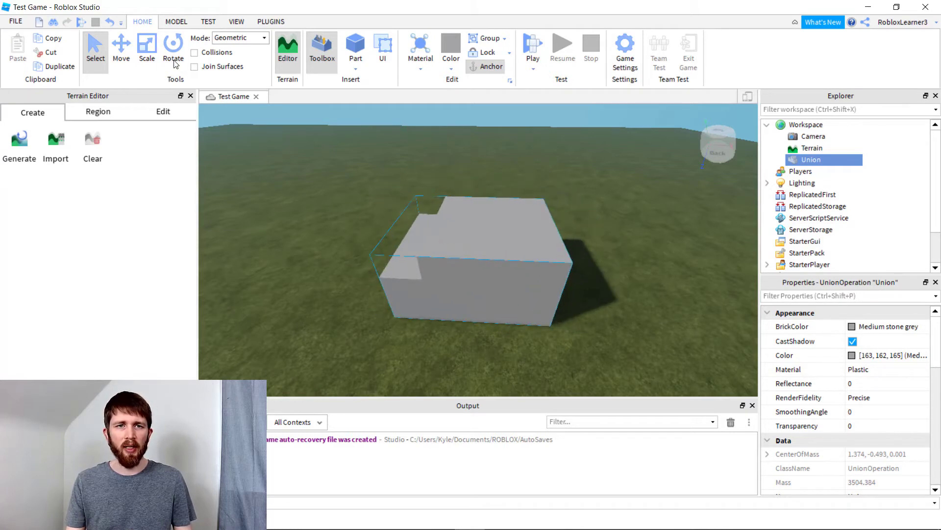
pyautogui.click(121, 49)
pyautogui.moveTo(474, 182); pyautogui.dragTo(475, 196)
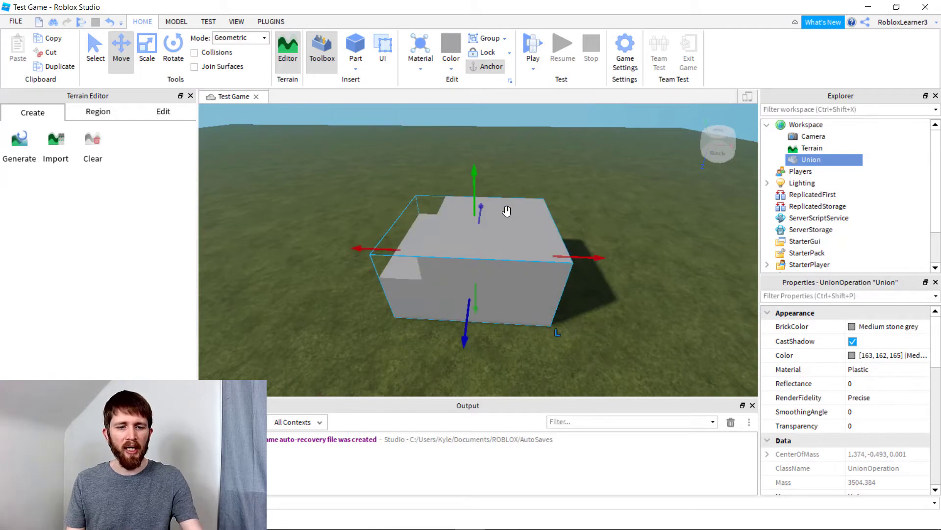
pyautogui.moveTo(342, 192); pyautogui.dragTo(534, 321)
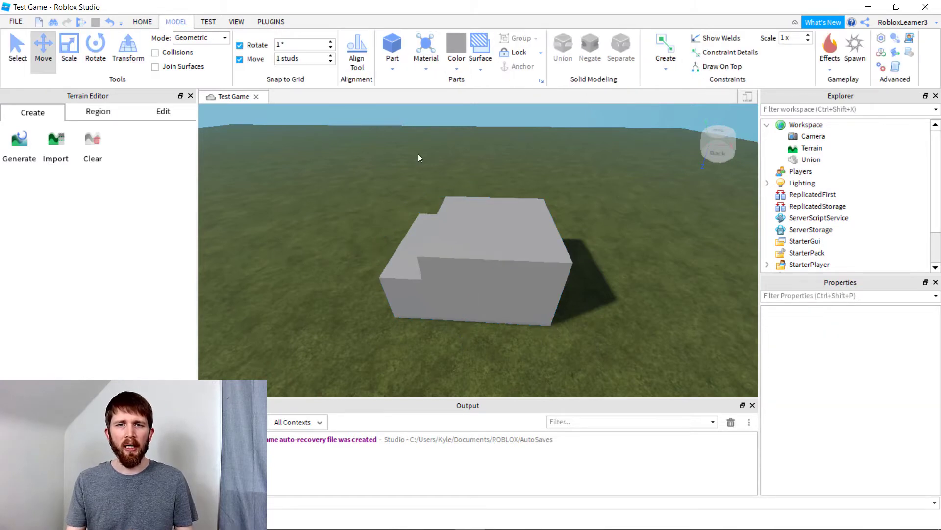
# Step: Separate the Union back into part and negative part, then nudge the grey block slightly right
pyautogui.moveTo(288, 142); pyautogui.dragTo(551, 329)
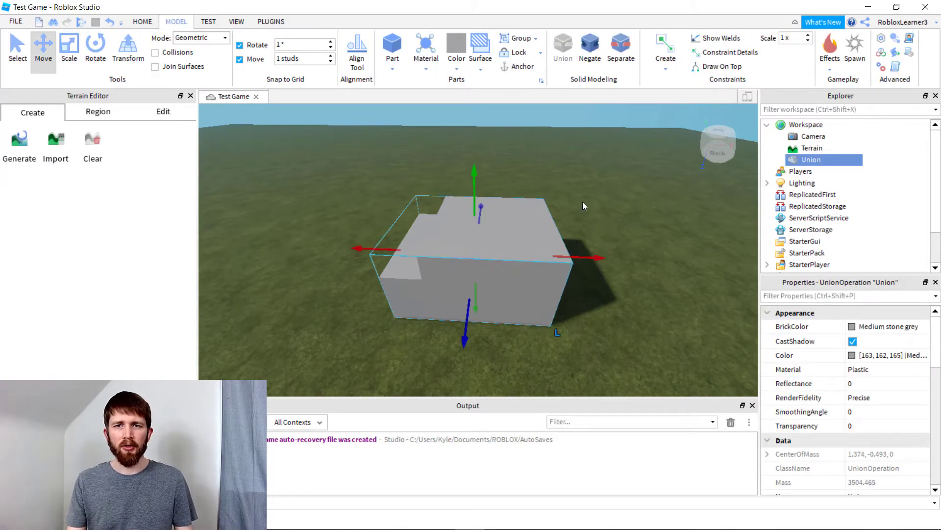
pyautogui.click(621, 56)
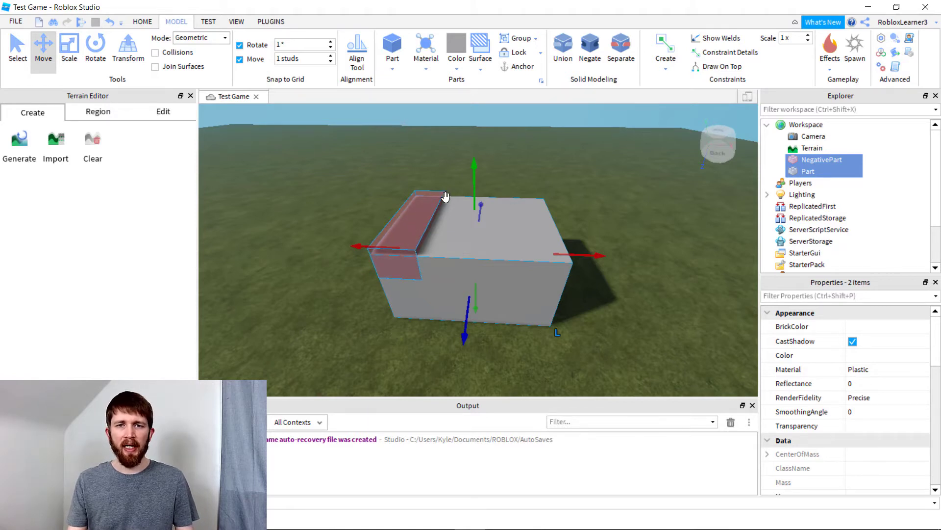
pyautogui.click(583, 255)
pyautogui.click(498, 258)
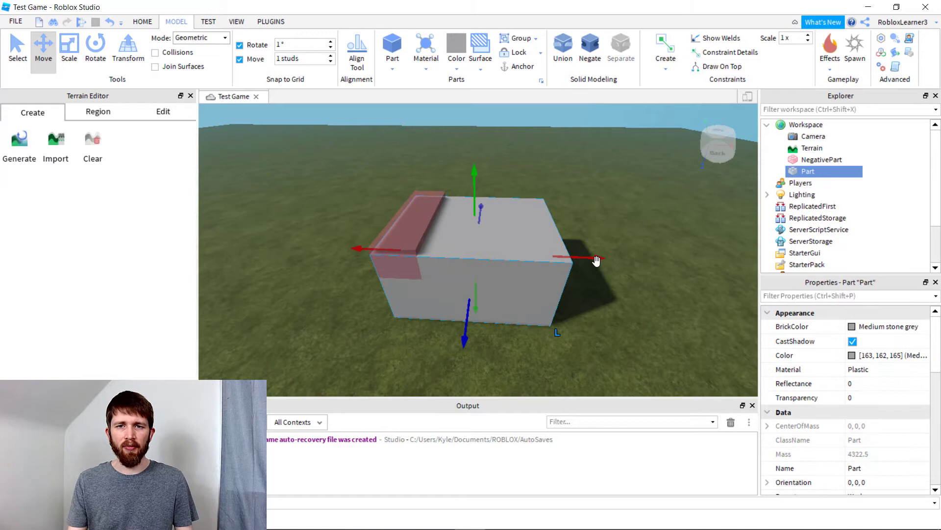
pyautogui.moveTo(490, 256)
pyautogui.mouseDown()
pyautogui.moveTo(494, 295)
pyautogui.moveTo(475, 326)
pyautogui.moveTo(498, 255)
pyautogui.mouseUp()
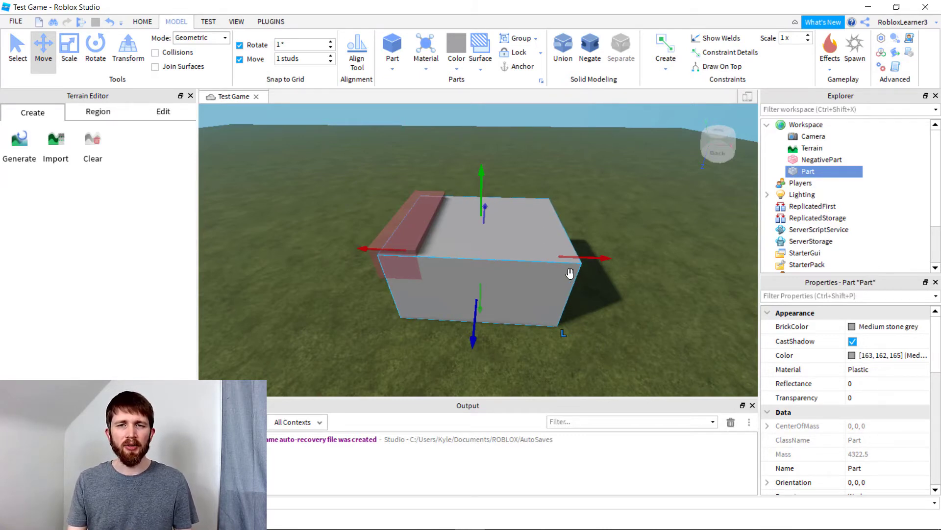
pyautogui.click(402, 70)
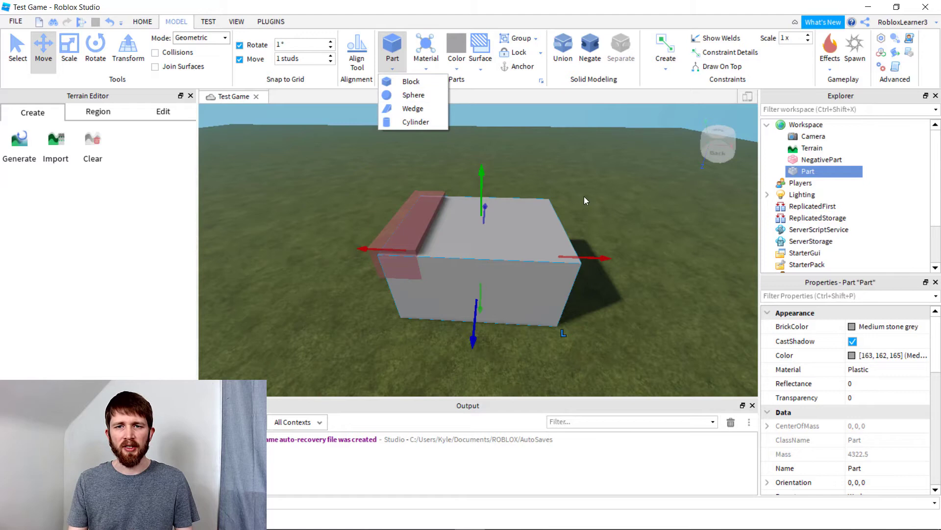
pyautogui.click(610, 245)
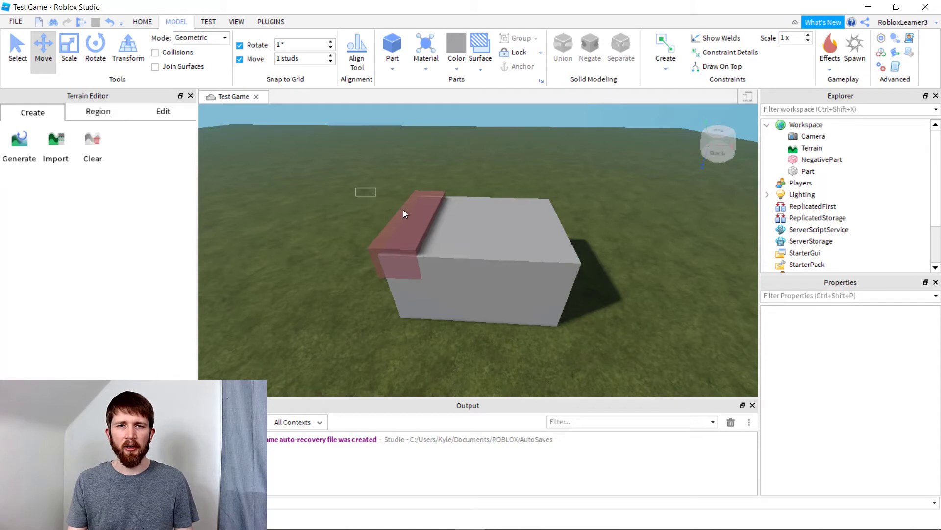
pyautogui.click(574, 309)
pyautogui.click(601, 316)
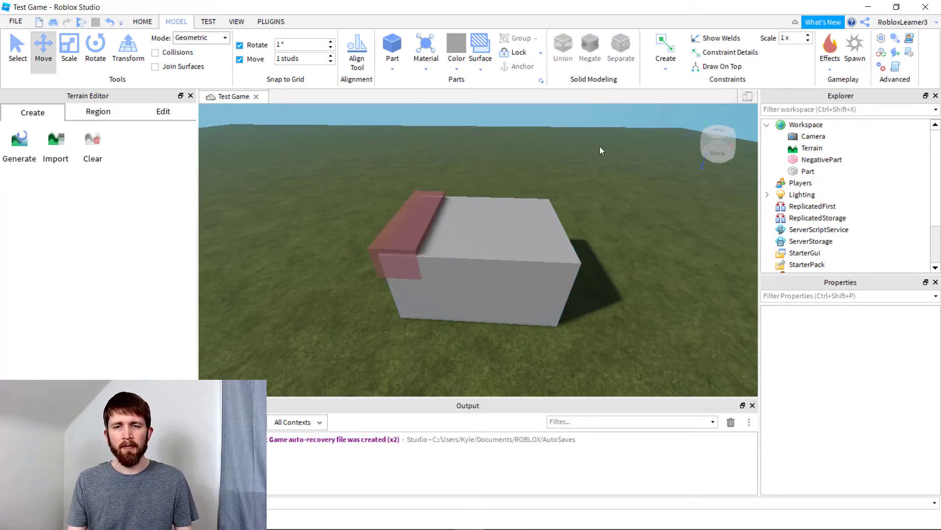
pyautogui.moveTo(601, 151); pyautogui.dragTo(588, 153, button='right')
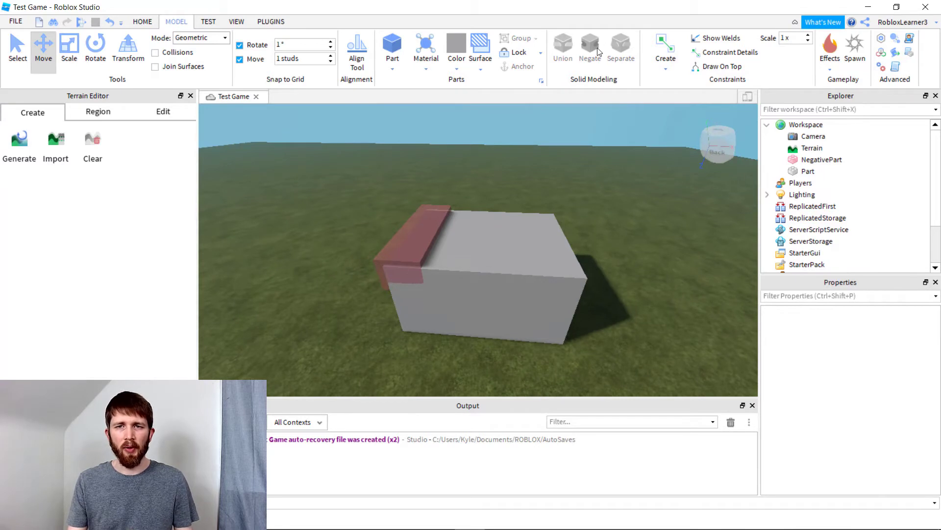
pyautogui.moveTo(642, 237); pyautogui.dragTo(393, 170)
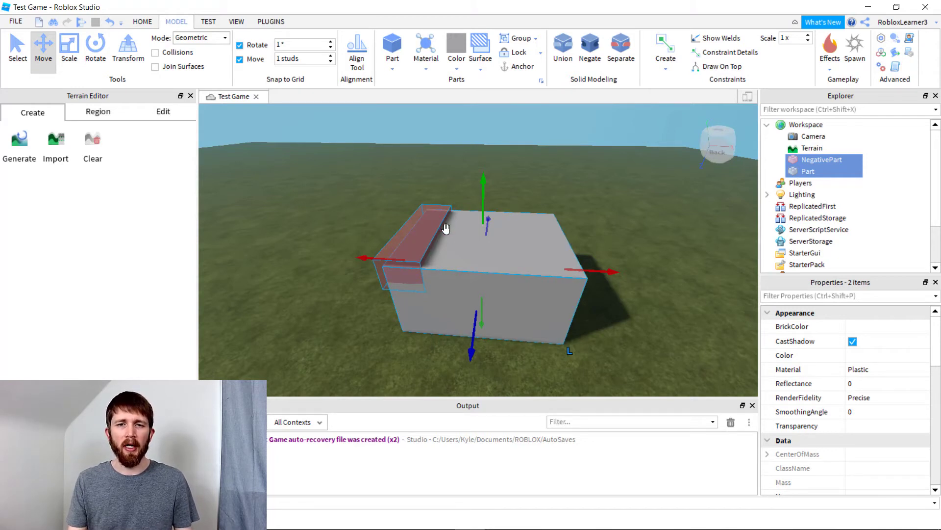
pyautogui.click(382, 215)
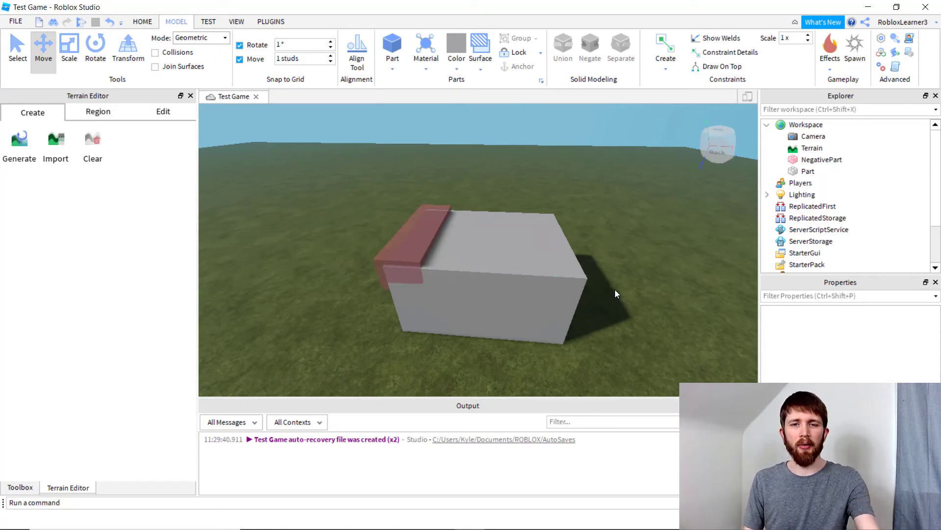
# Step: Insert a new block on open ground and scale it larger toward the camera
pyautogui.moveTo(615, 289); pyautogui.dragTo(537, 274, button='right')
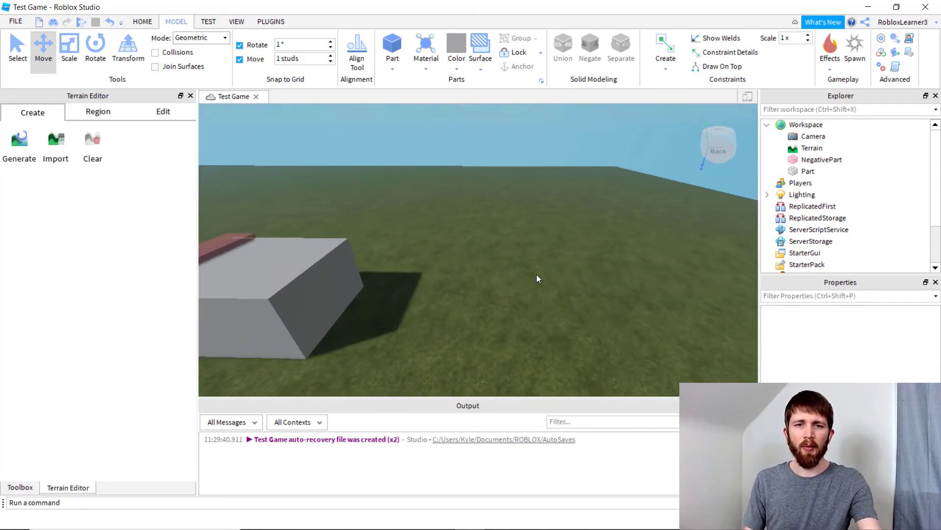
pyautogui.press('d')
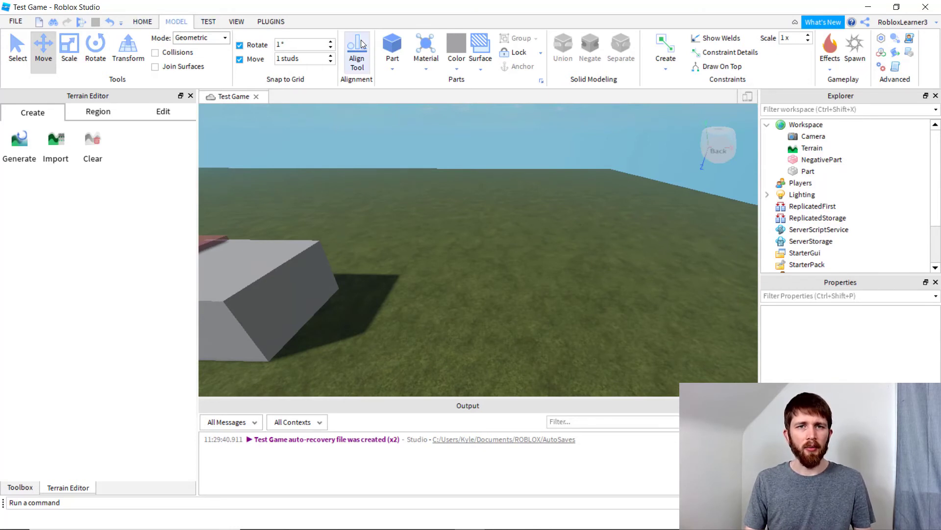
pyautogui.click(393, 69)
pyautogui.click(414, 78)
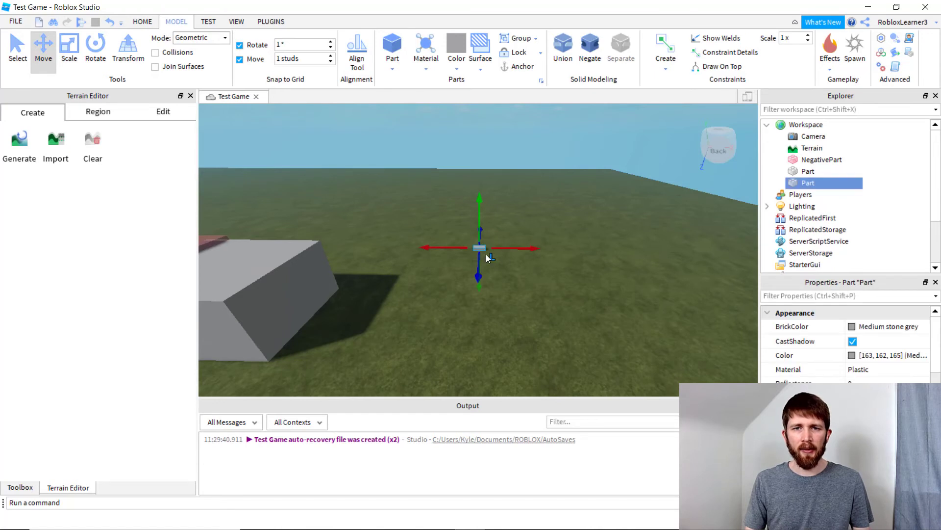
pyautogui.moveTo(486, 254)
pyautogui.mouseDown()
pyautogui.moveTo(485, 309)
pyautogui.moveTo(499, 255)
pyautogui.mouseUp()
pyautogui.click(69, 49)
pyautogui.moveTo(489, 304); pyautogui.dragTo(491, 340)
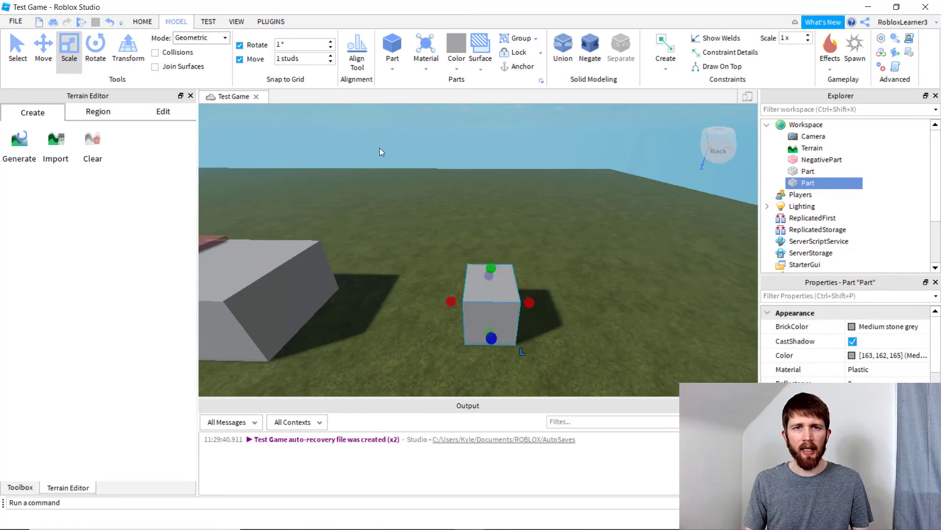
# Step: Insert a sphere part and scale it up so it rises above the new block
pyautogui.click(381, 151)
pyautogui.click(392, 65)
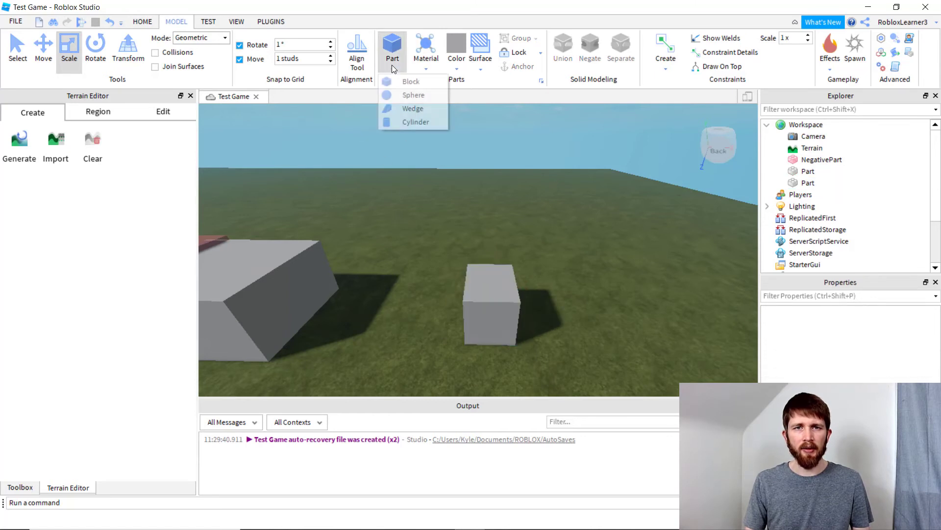
pyautogui.click(412, 99)
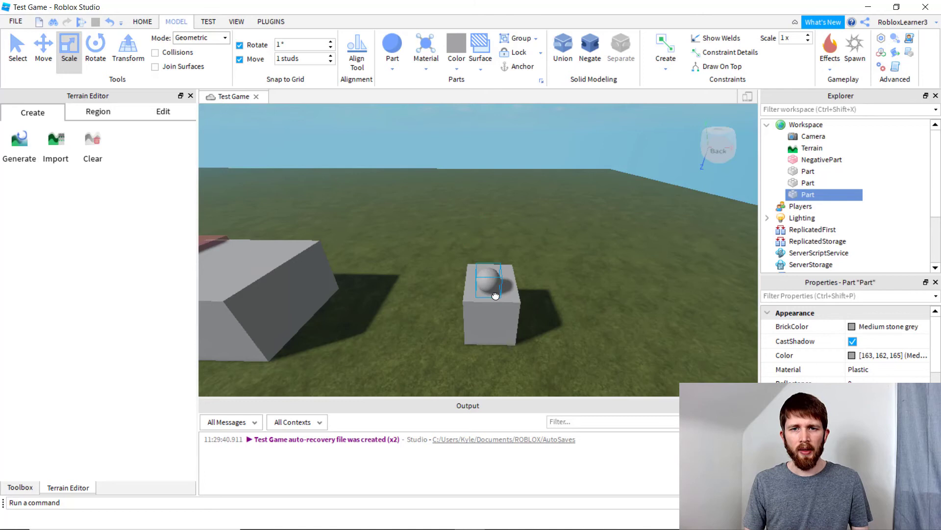
pyautogui.moveTo(495, 295); pyautogui.dragTo(559, 294)
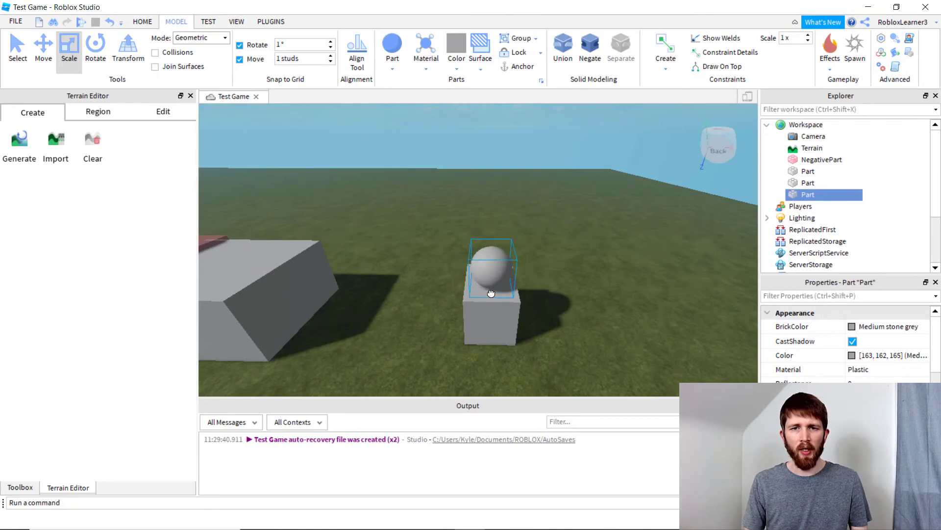
# Step: Box-select the sphere and the block together
pyautogui.click(567, 290)
pyautogui.moveTo(436, 220); pyautogui.dragTo(552, 349)
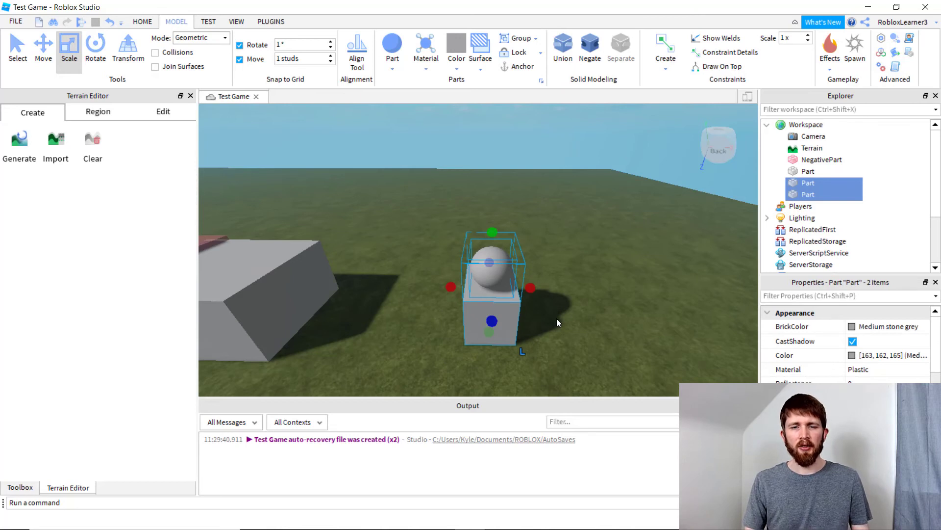
pyautogui.click(444, 265)
pyautogui.moveTo(428, 222); pyautogui.dragTo(557, 355)
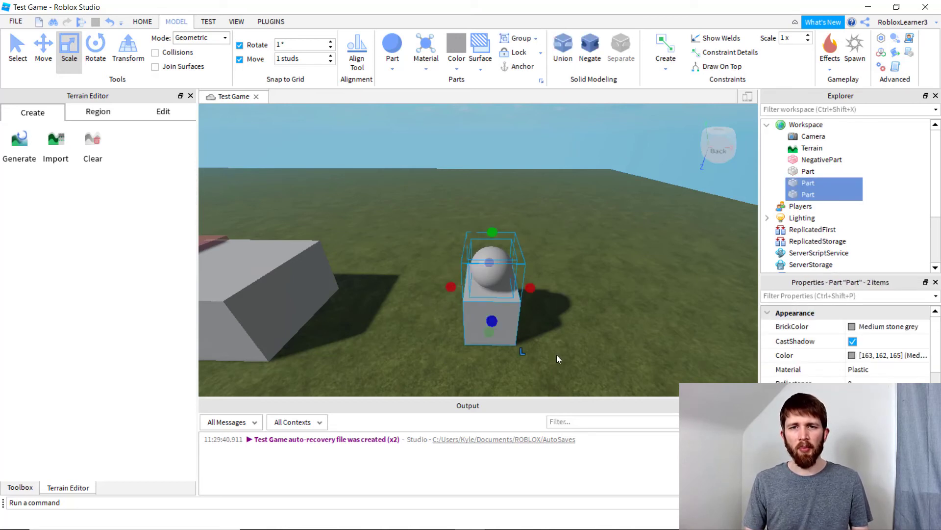
pyautogui.moveTo(406, 231); pyautogui.dragTo(562, 358)
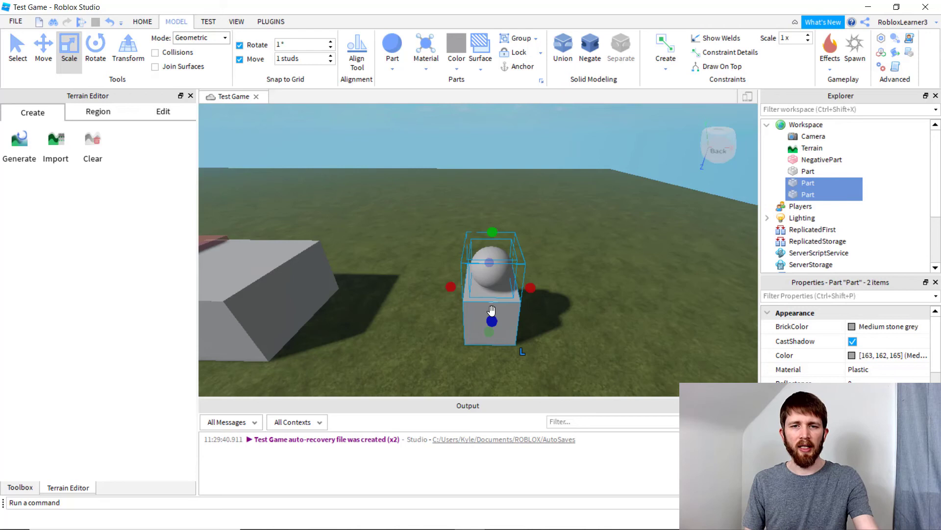
pyautogui.click(425, 303)
pyautogui.click(490, 314)
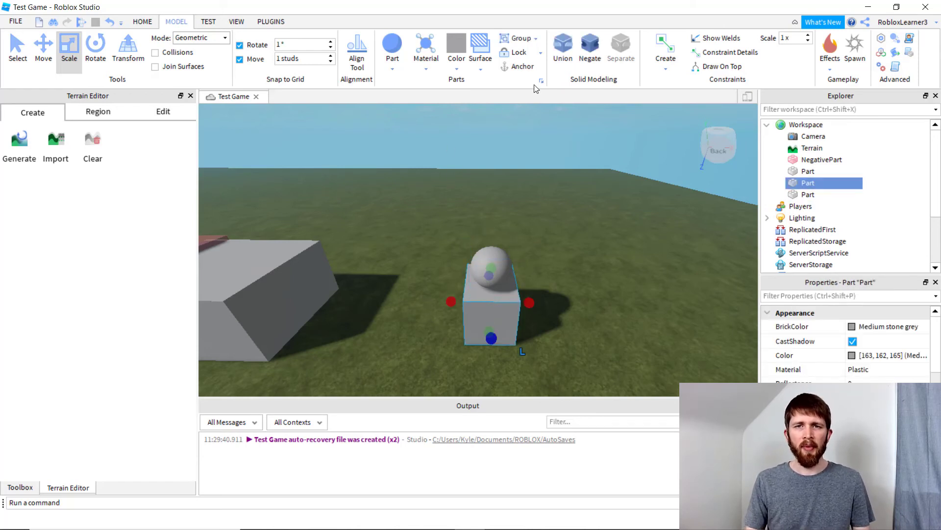
# Step: Union the block and sphere into one part, then shrink the union slightly
pyautogui.click(566, 54)
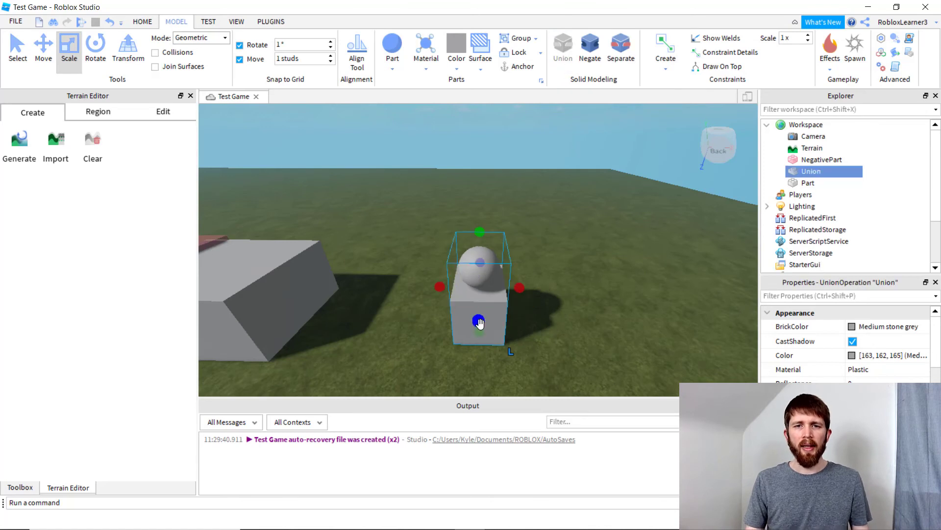
pyautogui.keyDown('shift'); pyautogui.moveTo(481, 321); pyautogui.dragTo(485, 344); pyautogui.keyUp('shift')
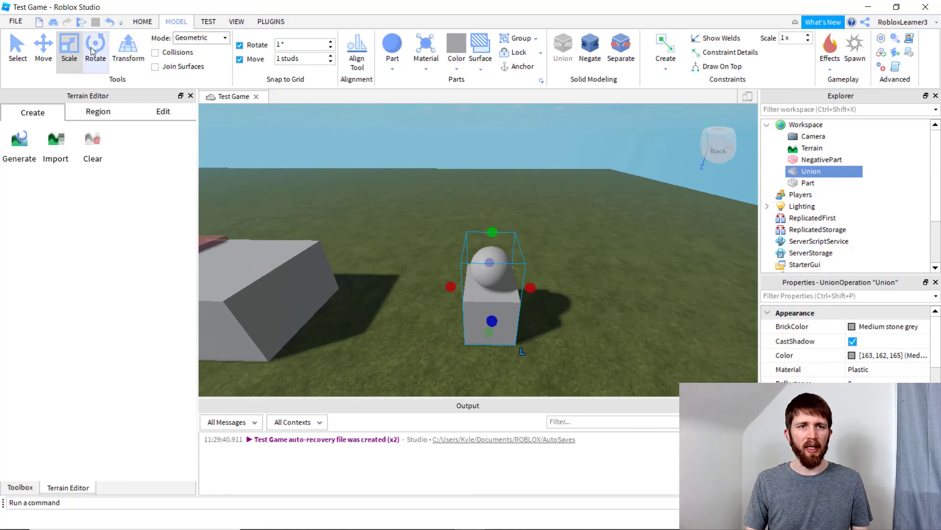
# Step: Switch to the Move tool to reposition the block-and-sphere union
pyautogui.click(44, 50)
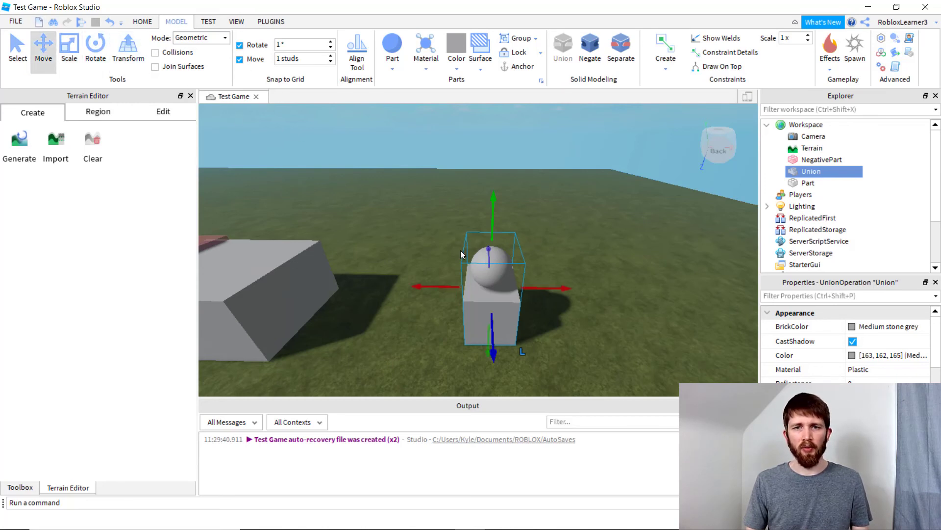